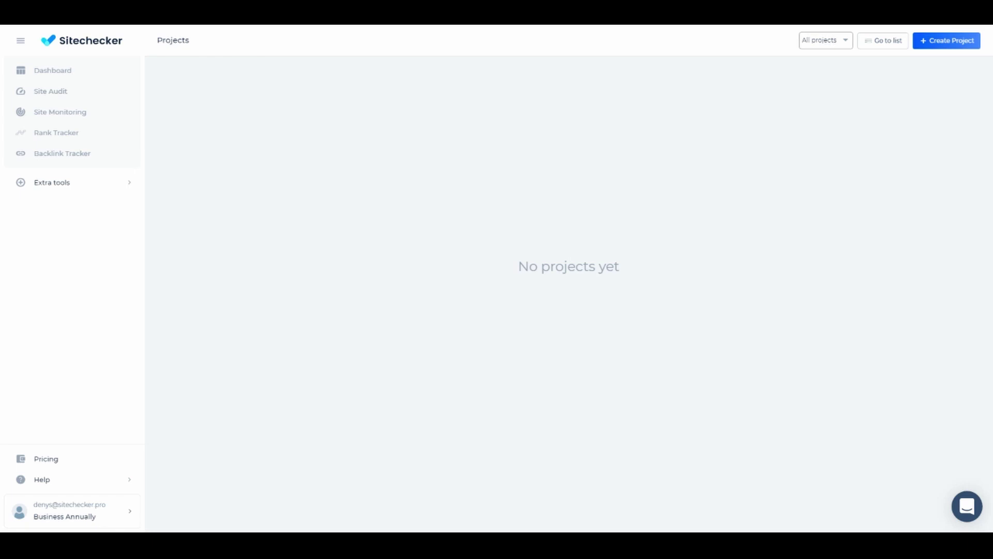
Start a new project and enter kparser.com as its domain
click(111, 509)
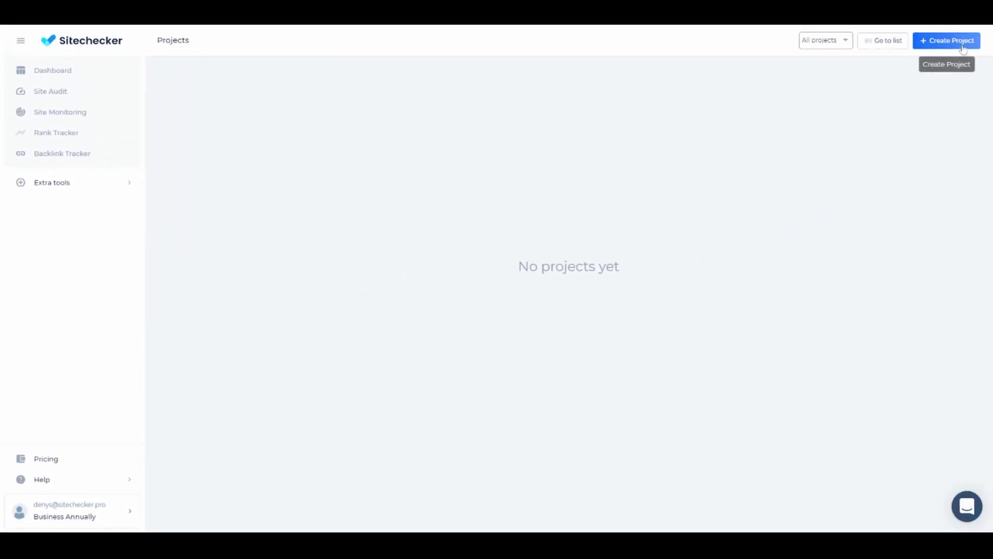
click(962, 47)
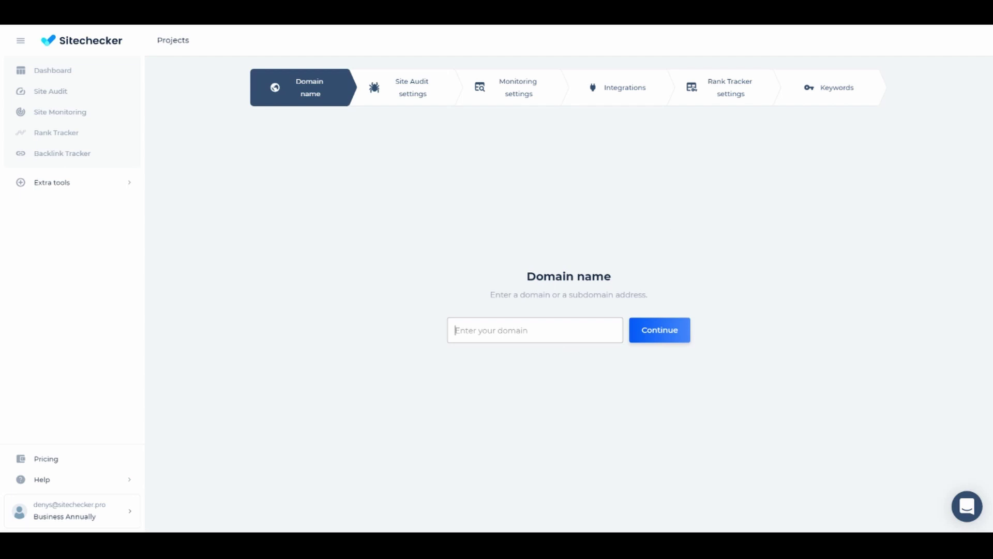
text(kparser.)
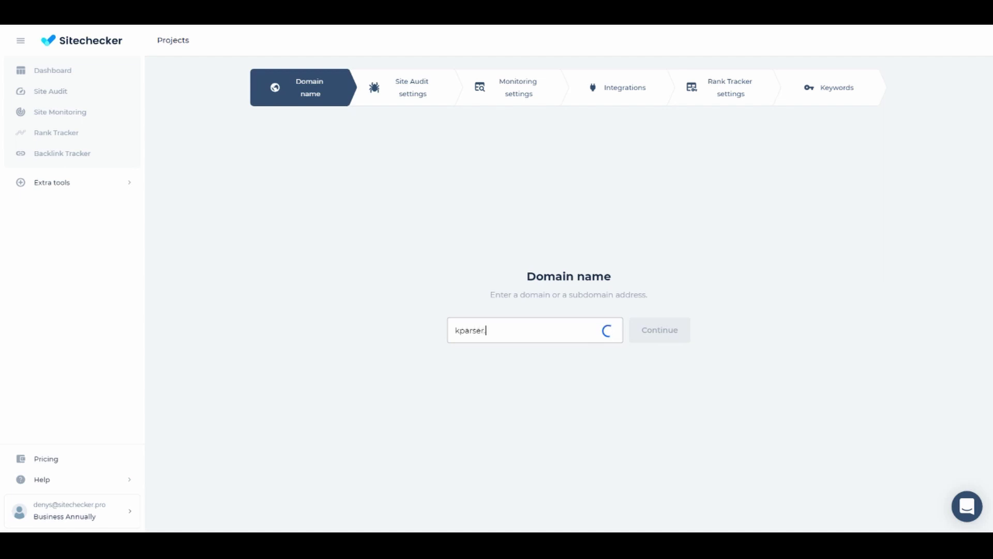
text(com)
Confirm the kparser.com domain, keep robots.txt respected, and review its crawl rules without changes
click(658, 339)
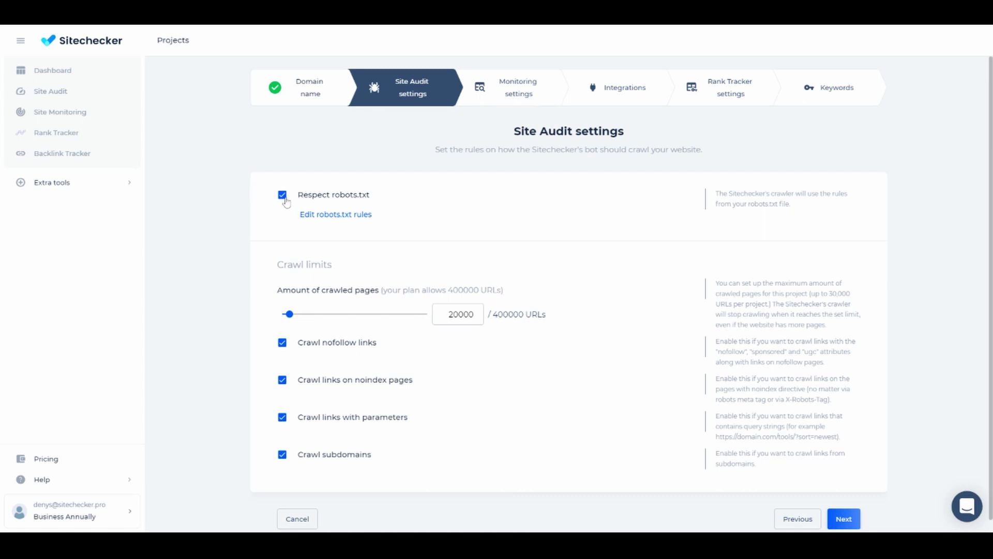
click(285, 199)
click(284, 198)
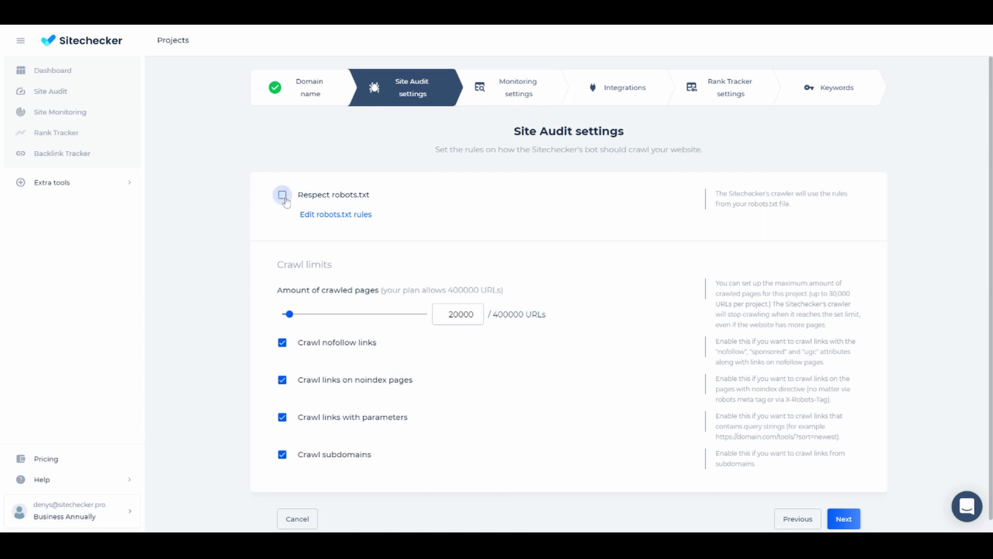
click(324, 217)
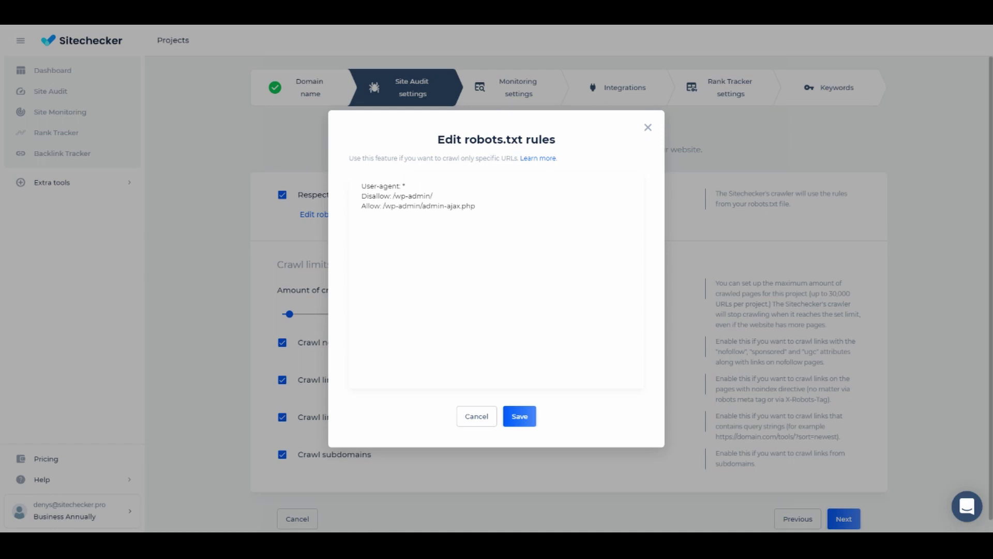
click(648, 127)
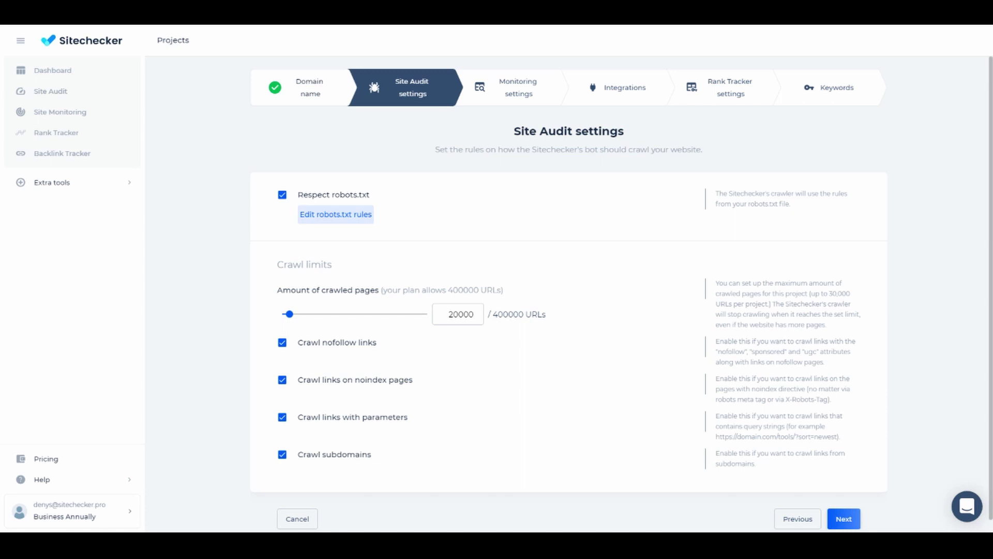
Set the site monitoring frequency to daily
click(843, 519)
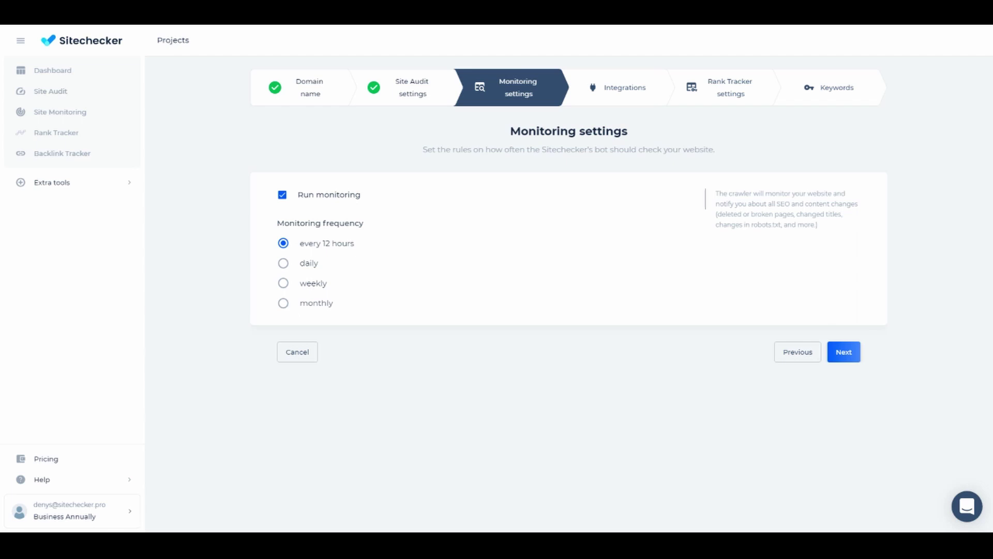
click(284, 262)
click(830, 357)
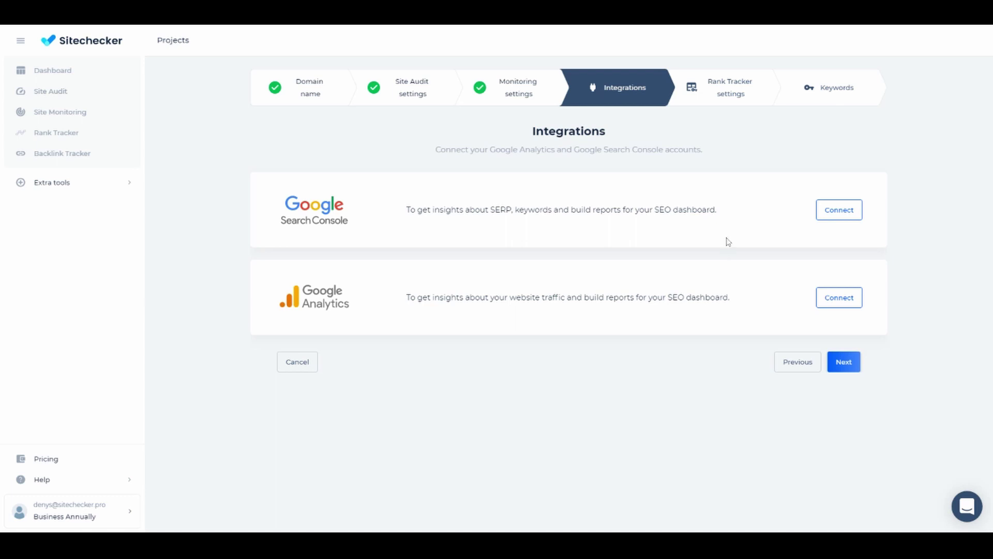
click(836, 217)
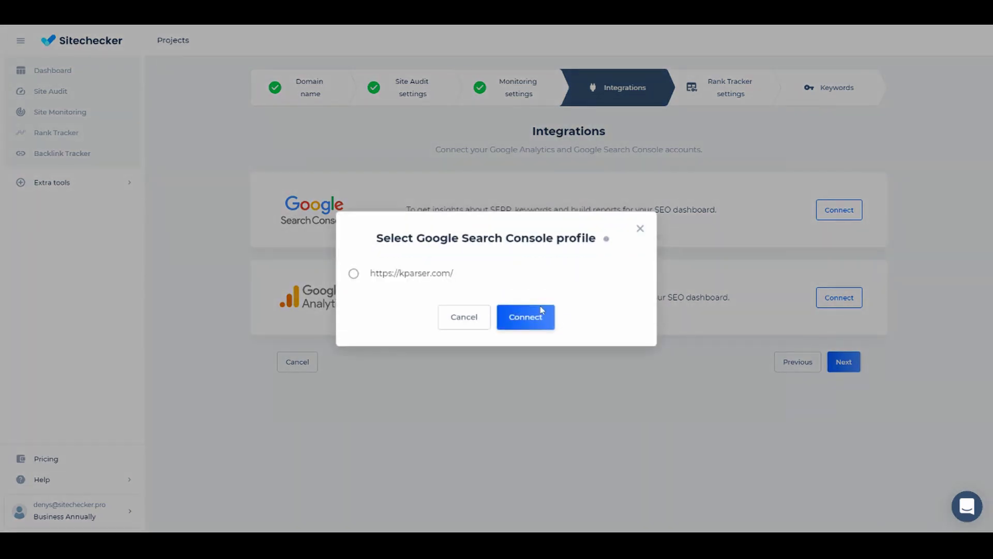
click(354, 273)
click(520, 316)
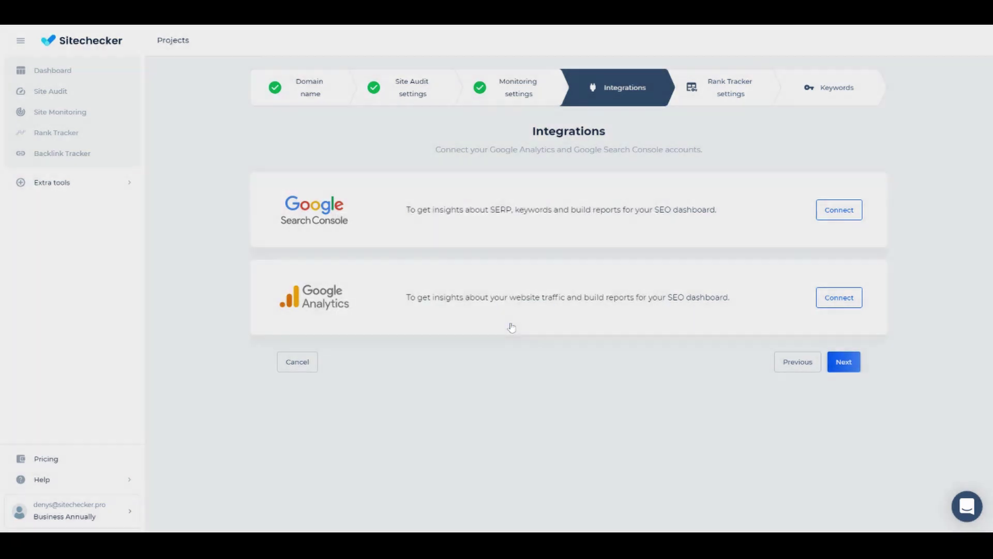
Connect Google Analytics to the Domain + Subdomains profile
click(844, 302)
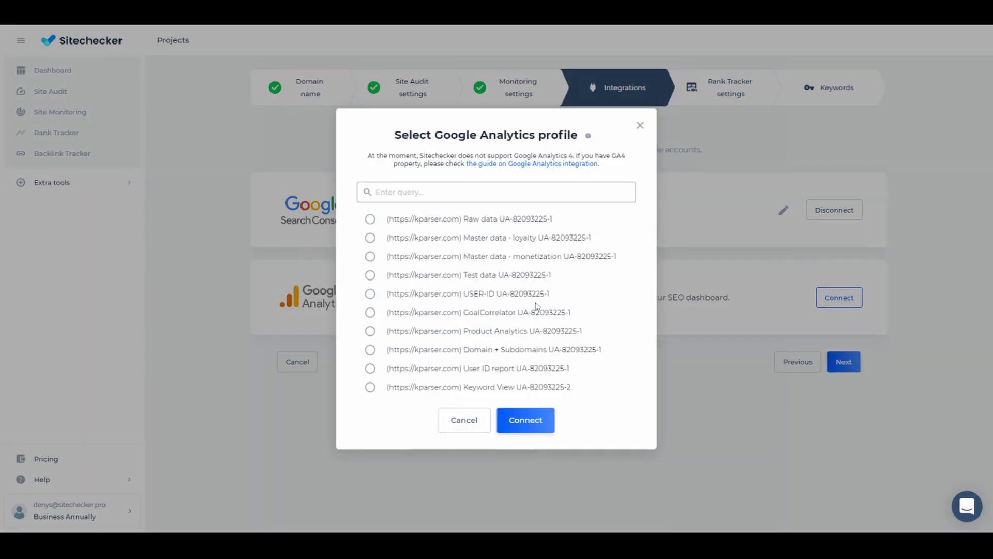
click(370, 350)
click(515, 421)
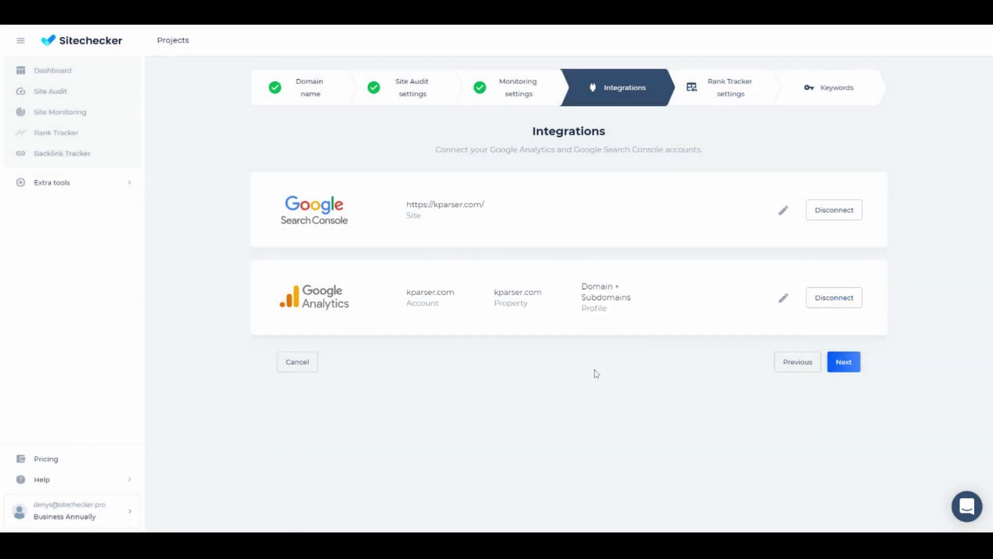
click(841, 366)
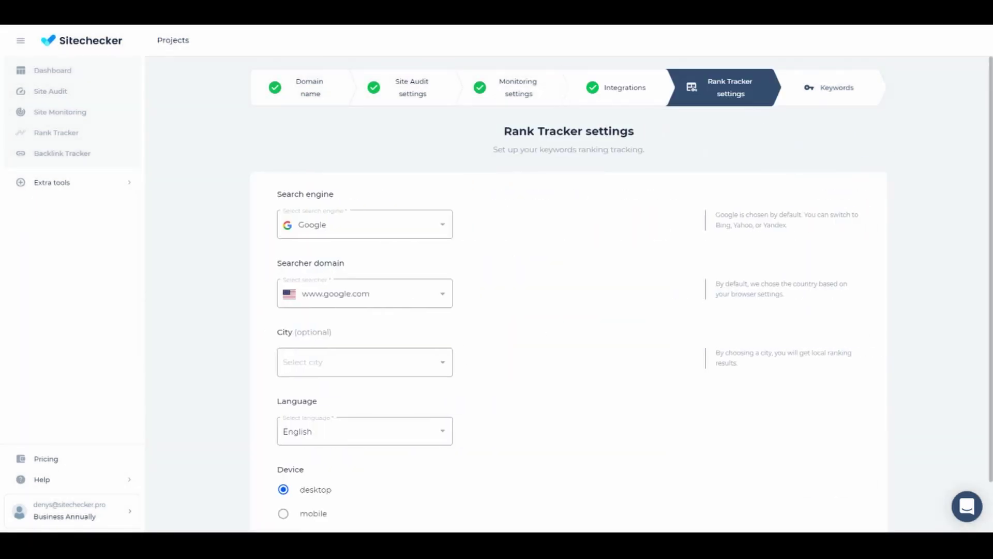
scroll(554, 219, down, 1)
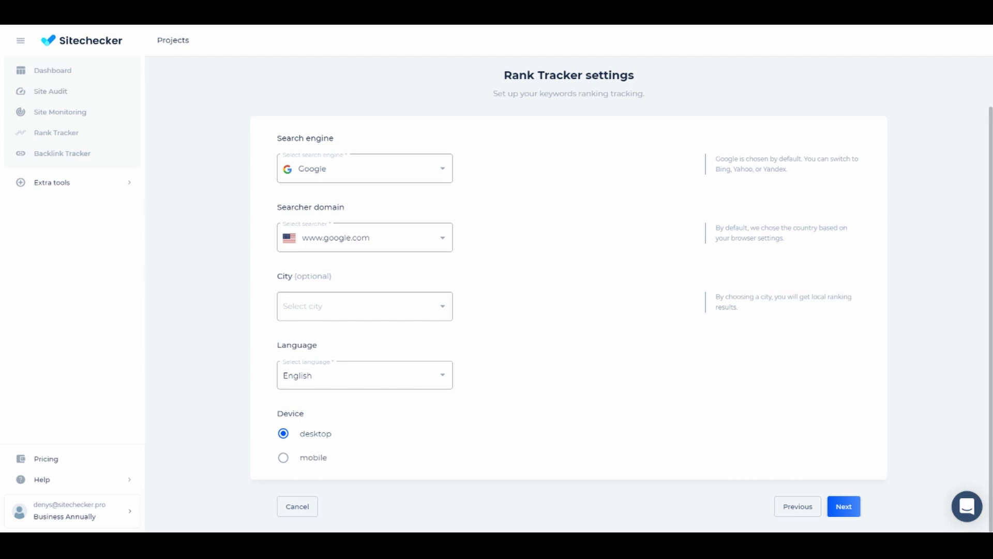
click(399, 237)
text(uk)
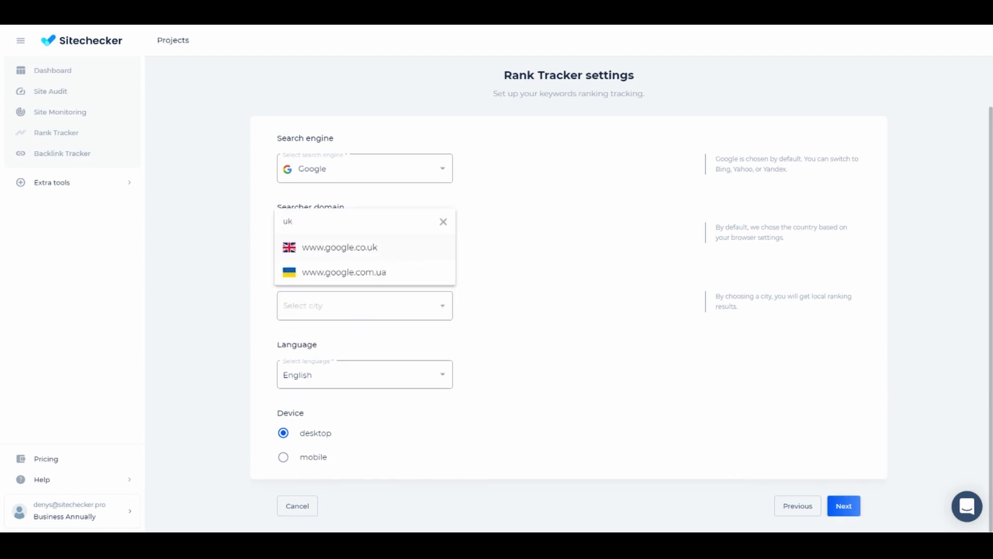
click(400, 246)
click(310, 310)
text(london)
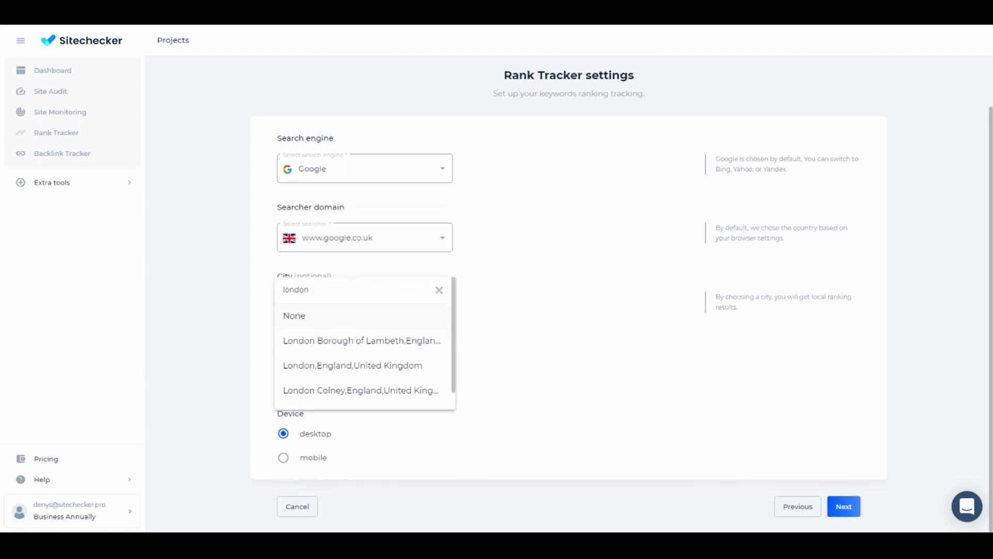
click(321, 366)
click(842, 506)
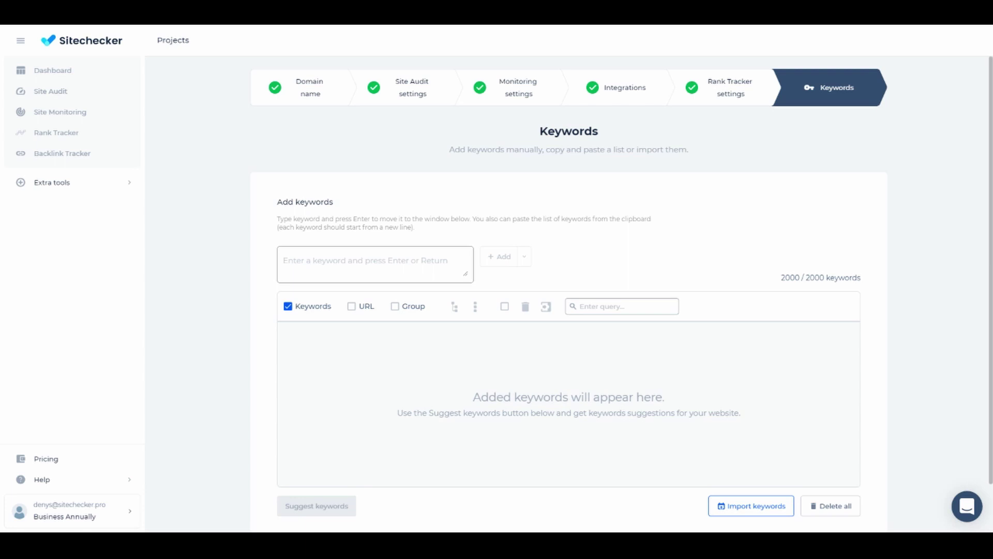
Add keywords Keyword research, Youtube tags, youtube tags suggestion tool, serp keywords and keyword suggestion
click(375, 263)
text(Keyword research)
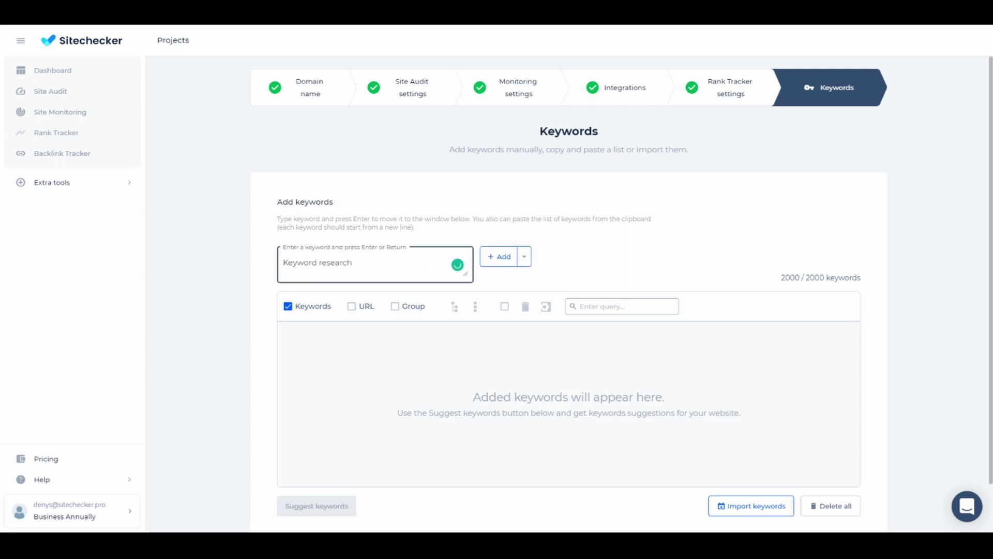
key(Return)
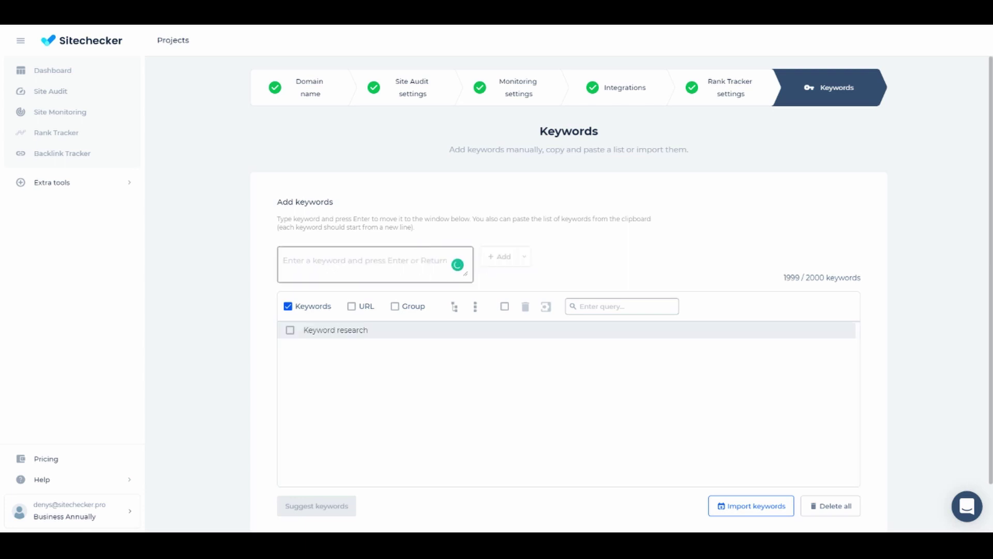
text(Youtube tags)
key(Return)
text(youtube tags suggestion tool)
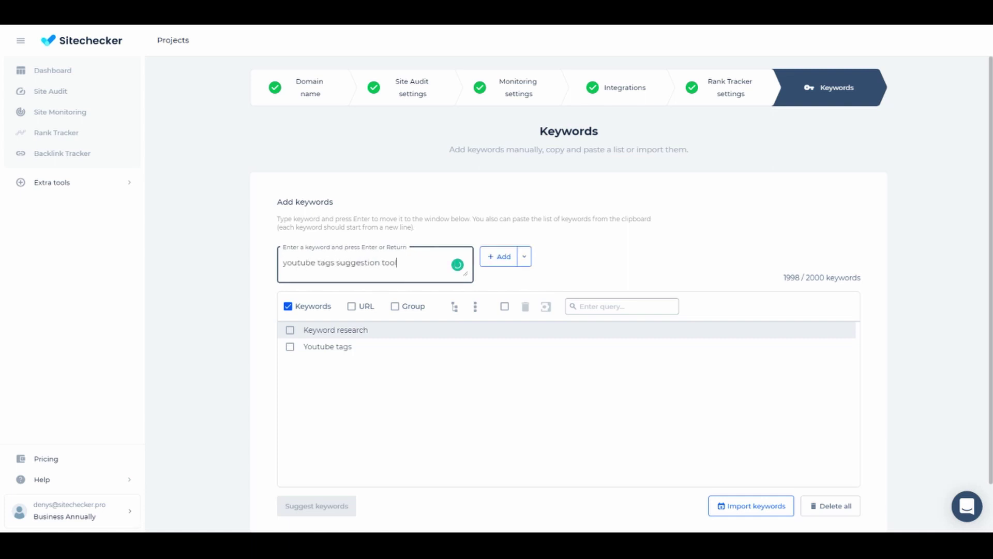
key(Return)
text(serp keywords)
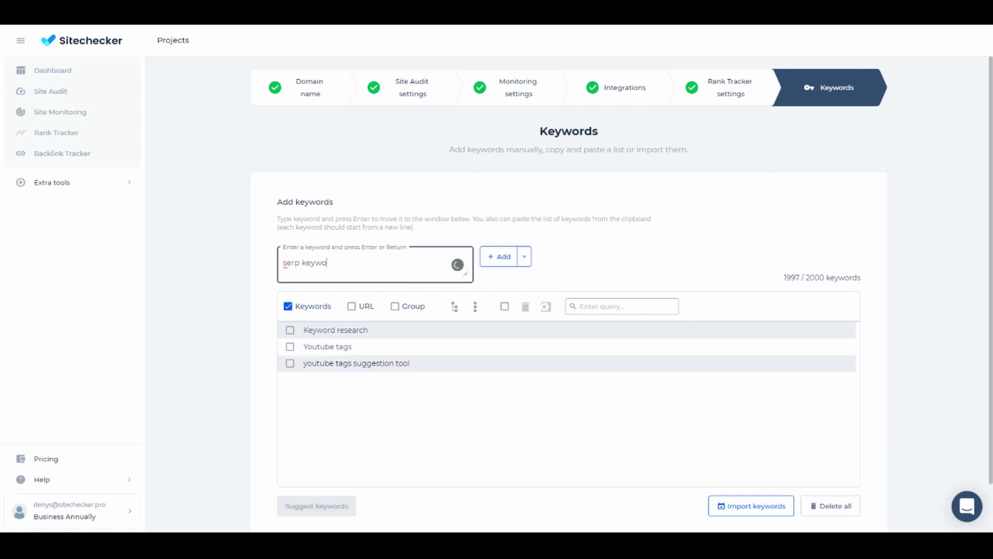
key(Return)
text(keyword suggestion)
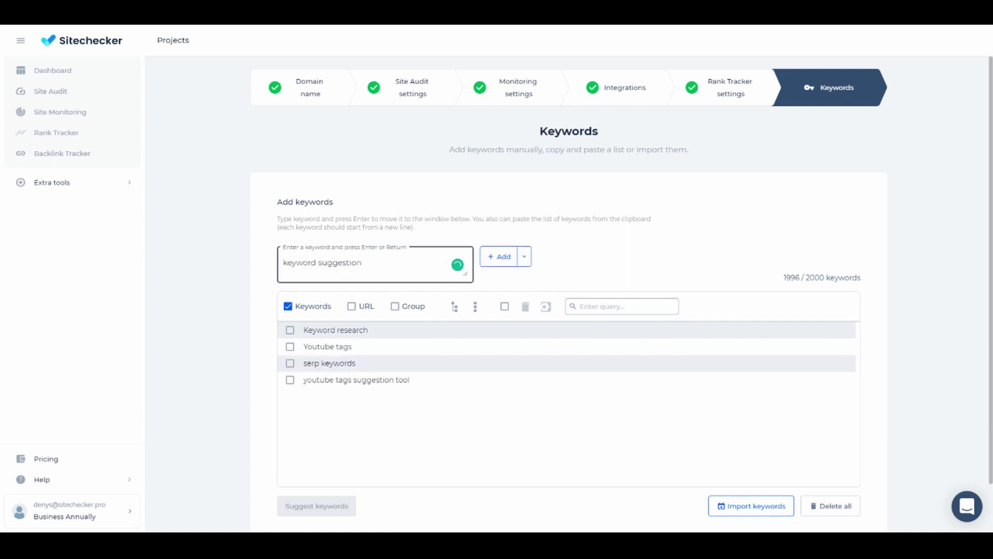
key(Return)
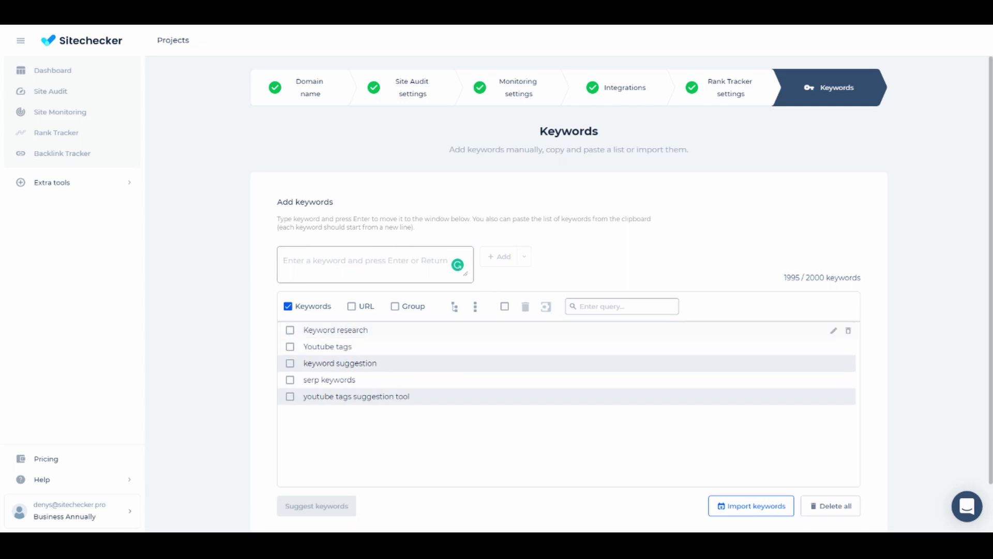
Show the URL and Group columns and select Youtube tags and youtube tags suggestion tool
click(352, 307)
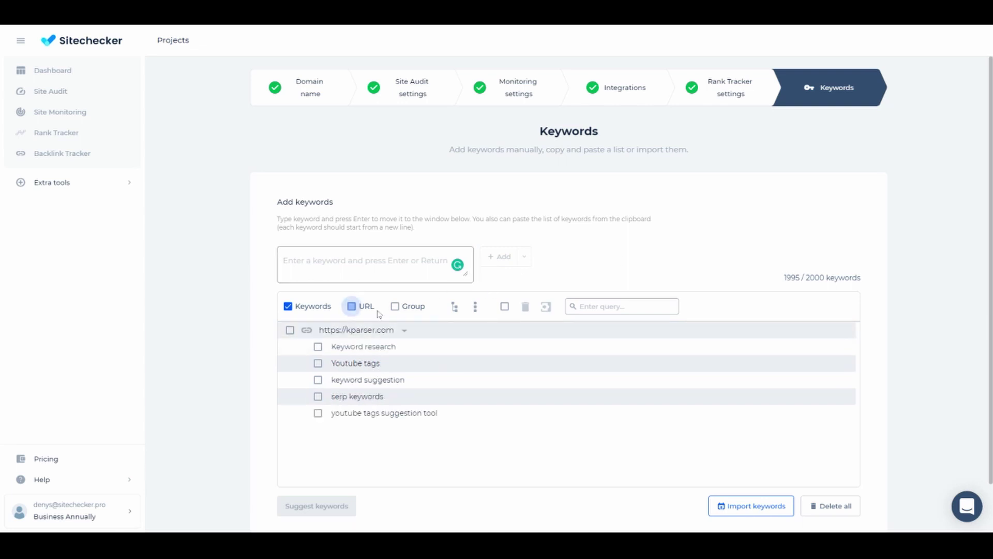
click(394, 306)
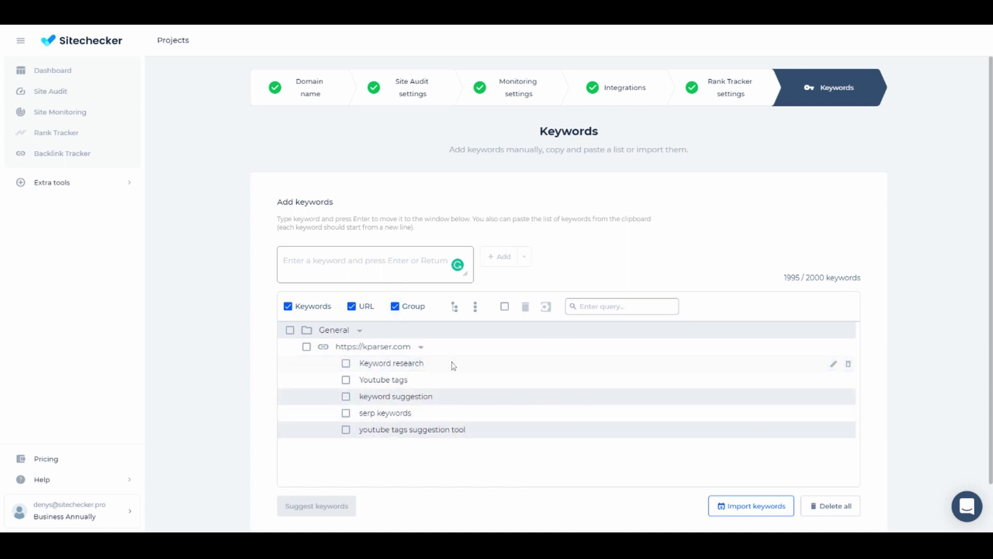
click(346, 380)
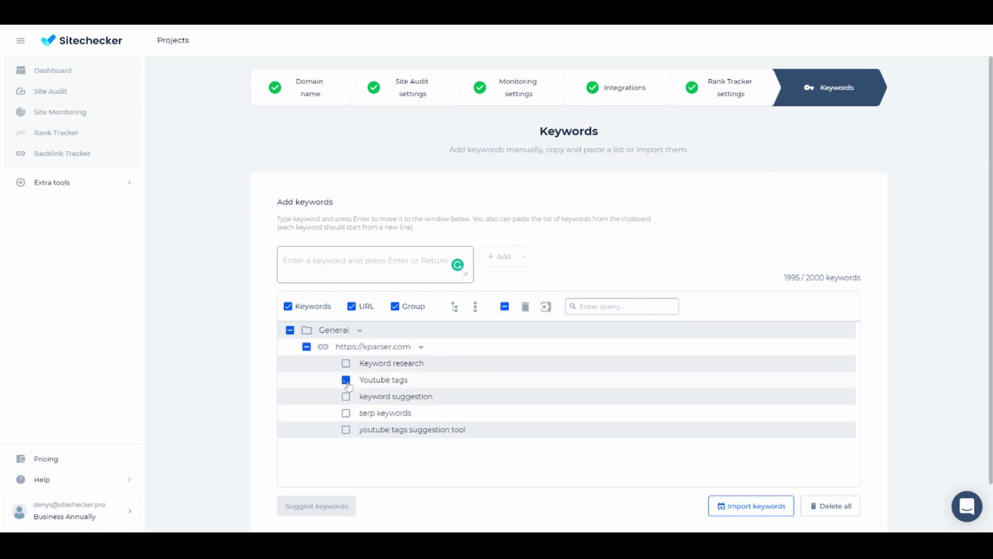
click(346, 431)
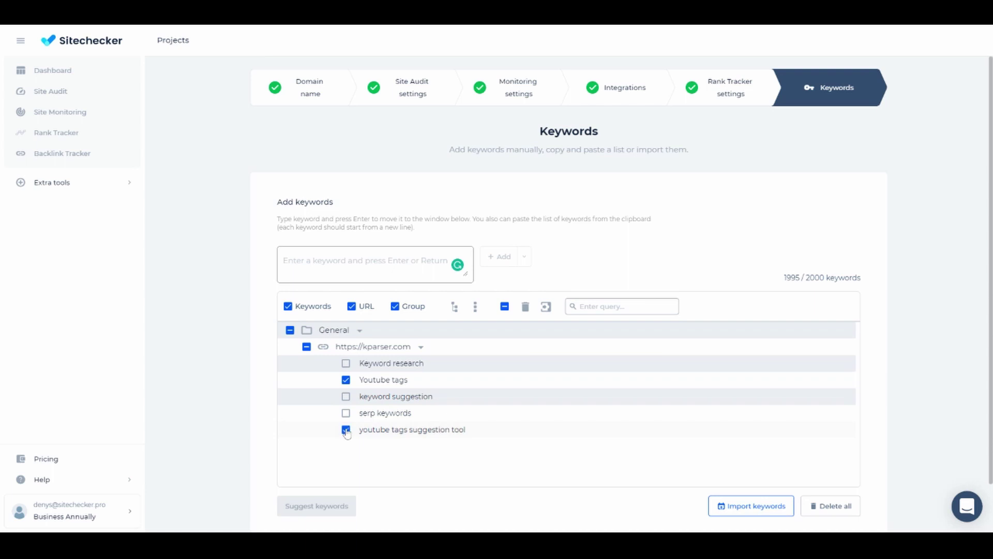
click(547, 308)
click(471, 268)
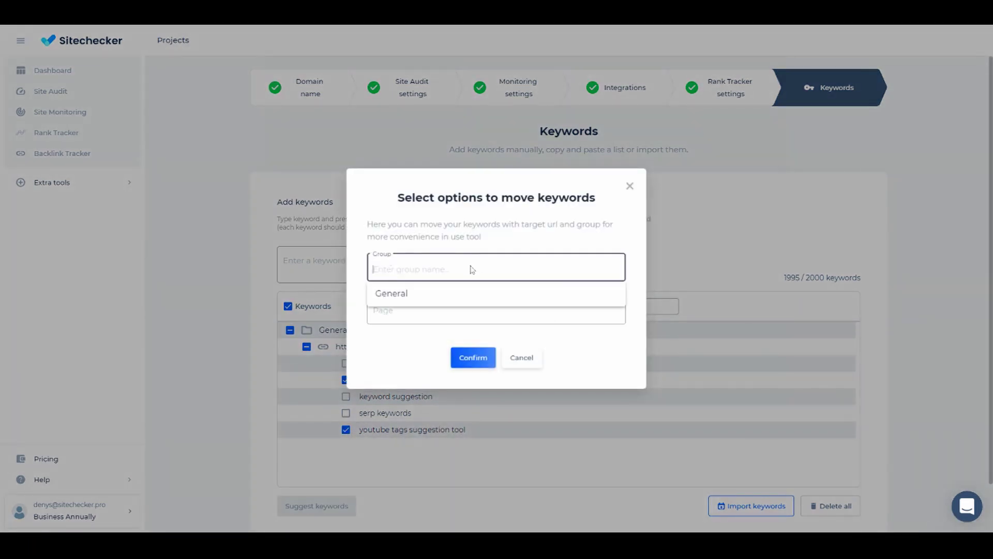
text(Youtube)
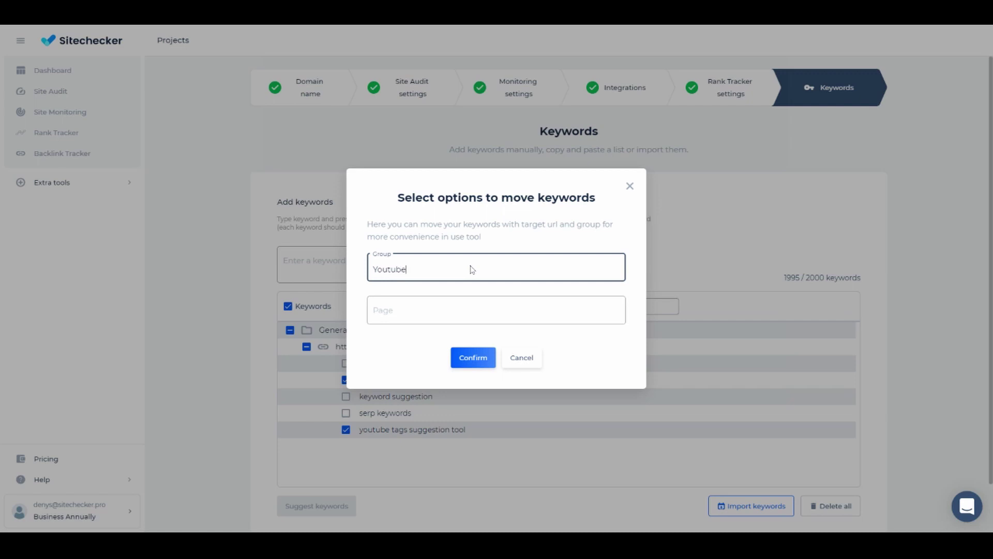
click(394, 317)
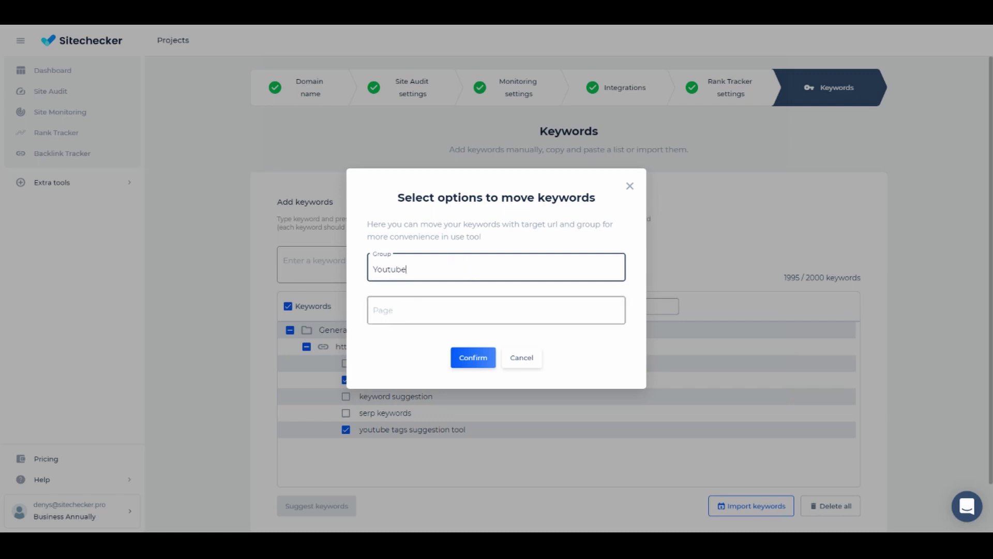
click(393, 312)
text(https://kparser.com/youtube-keyword-tool/)
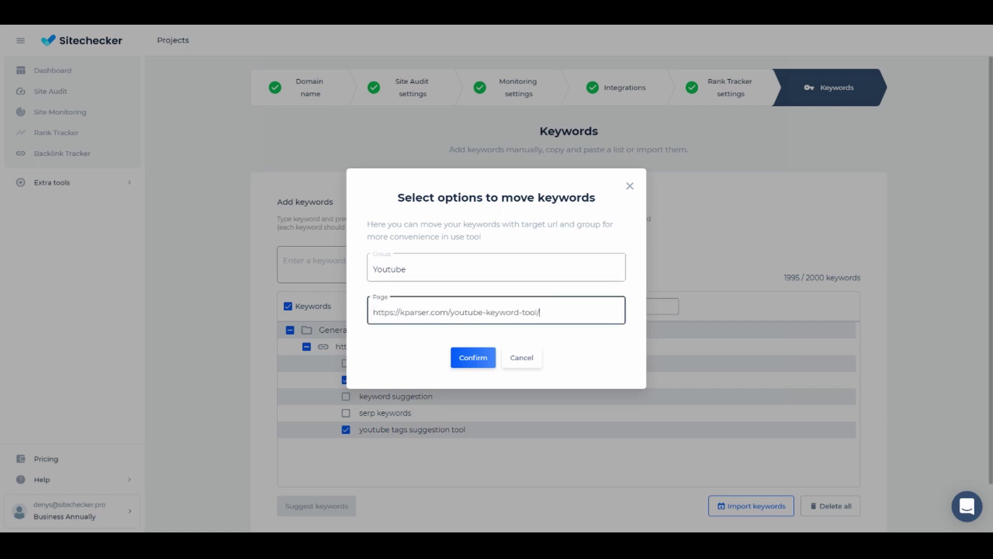
click(474, 358)
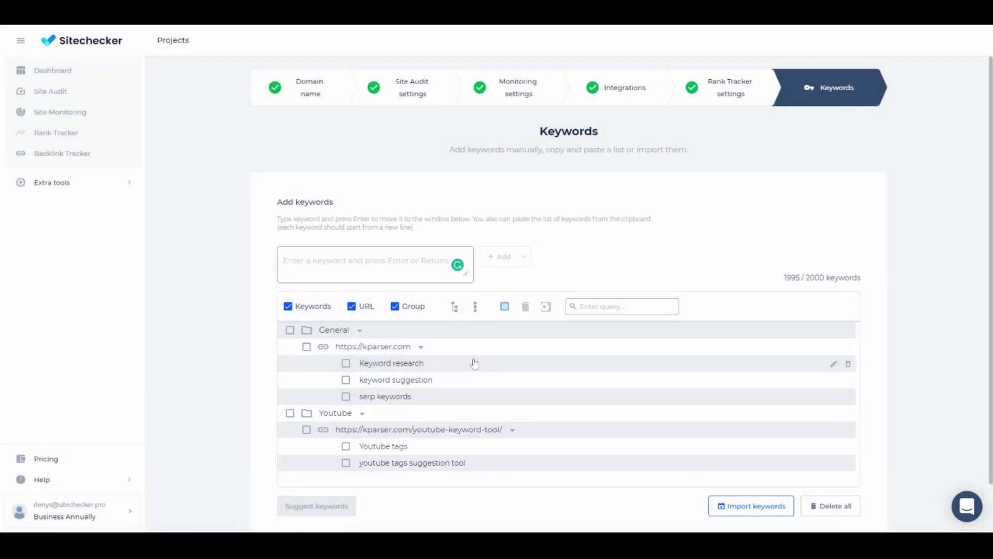
Finish the wizard without importing any extra keywords
scroll(466, 372, down, 1)
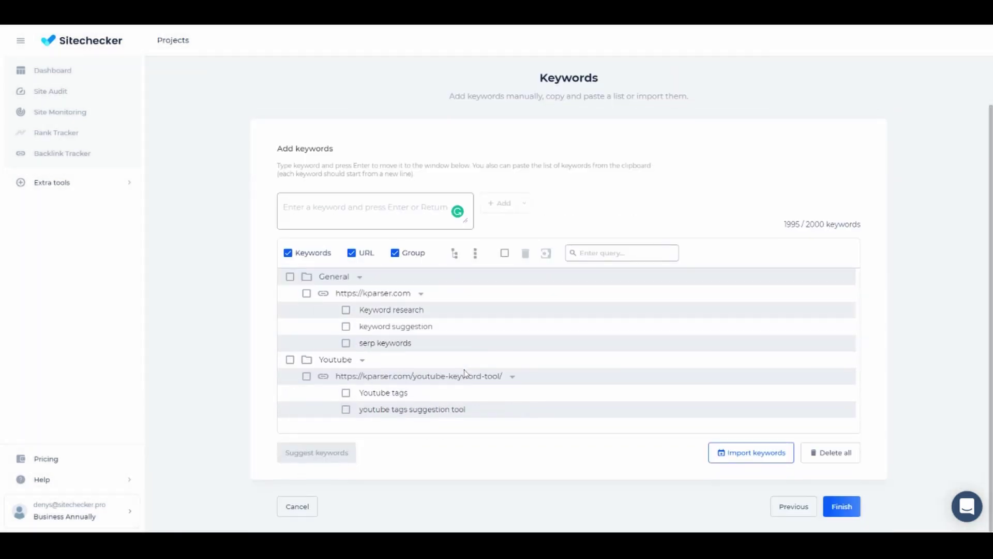
click(751, 452)
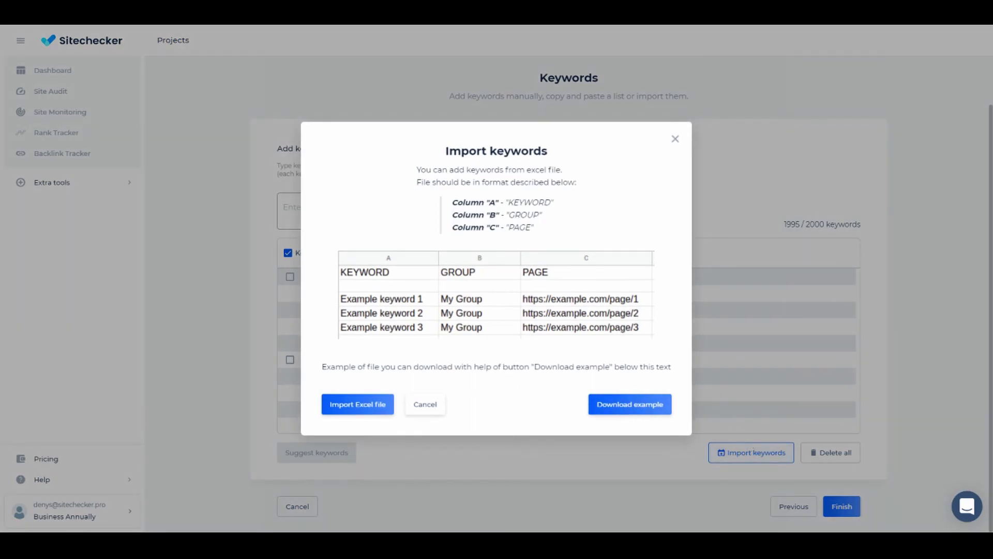
click(642, 403)
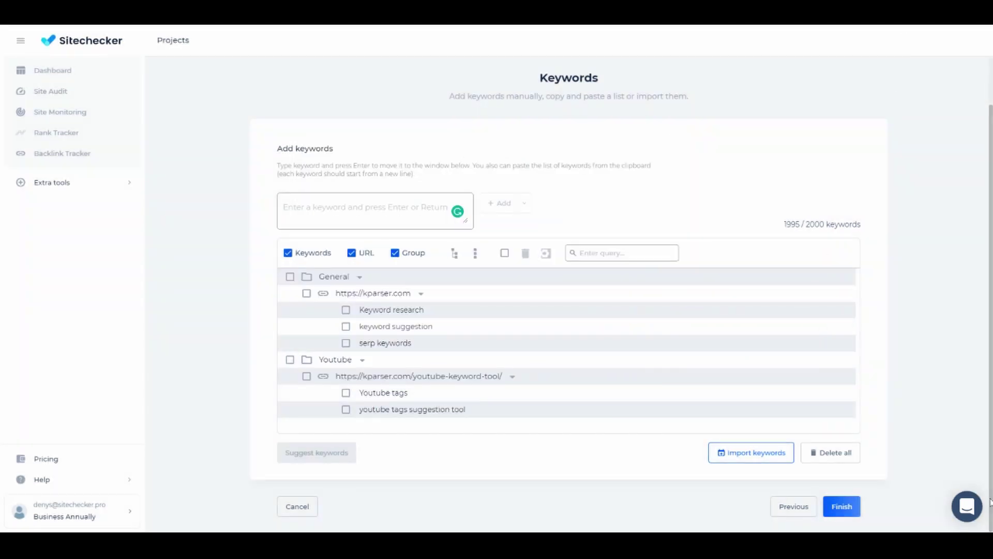
click(842, 506)
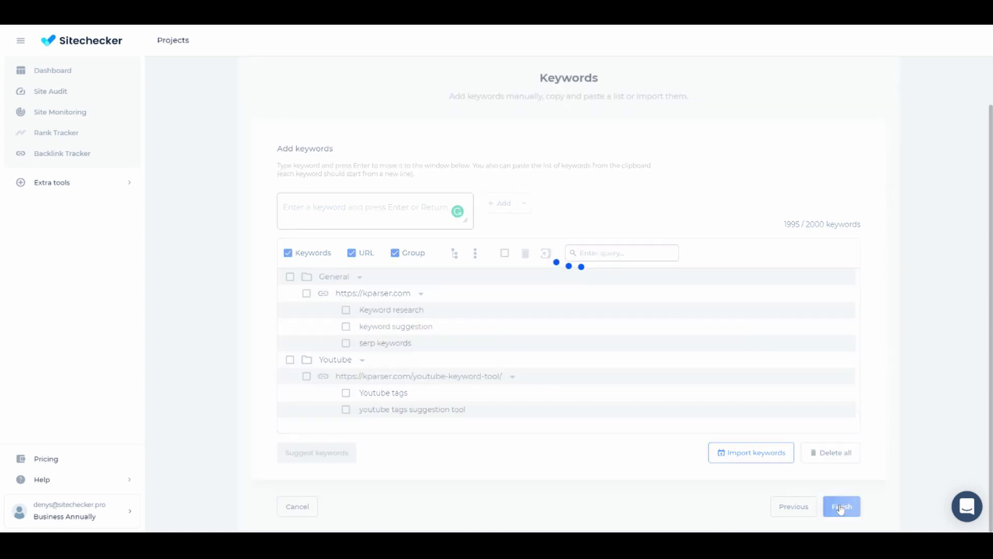